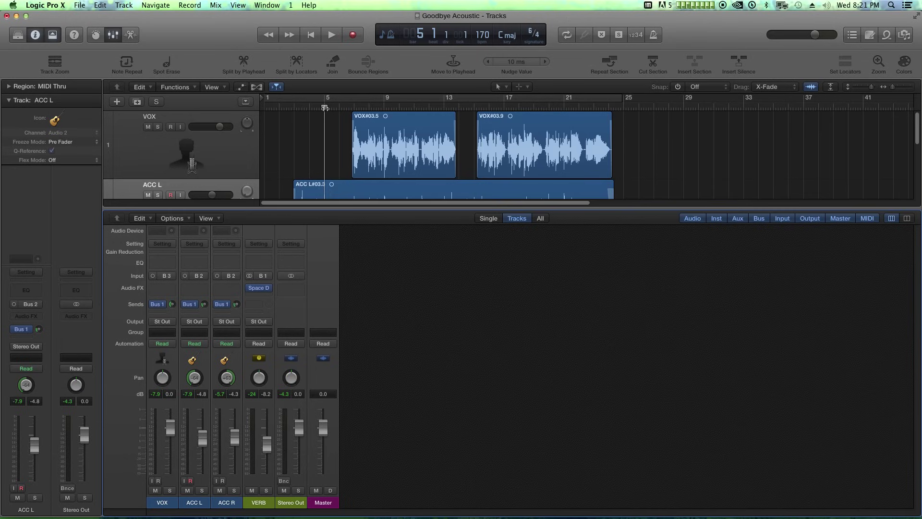
Switch the mixer to post-fader metering by turning off Pre-Fader Metering
{"action": "left_click", "coordinate": [217, 8]}
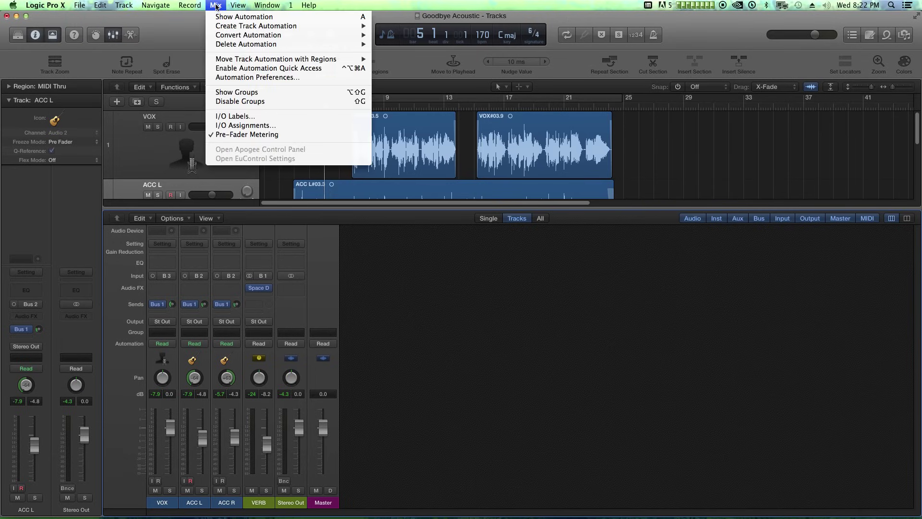
{"action": "left_click", "coordinate": [246, 136]}
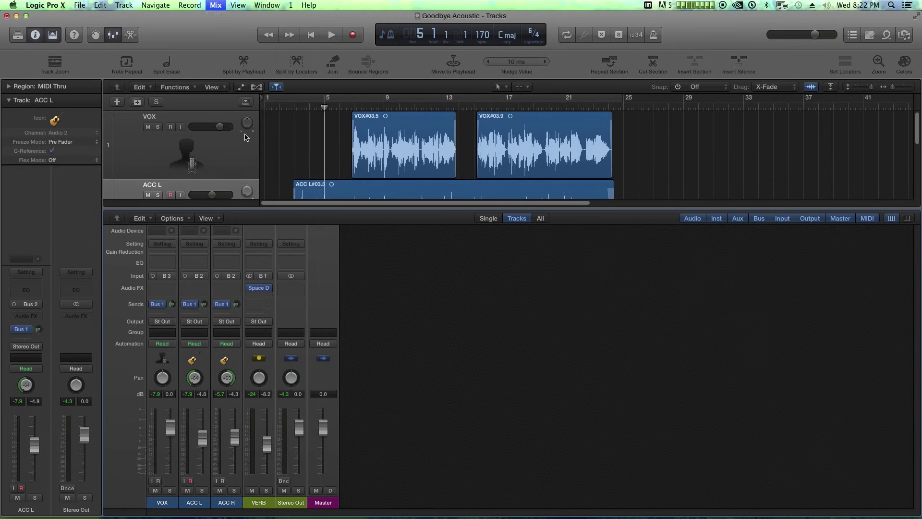
{"action": "left_click", "coordinate": [216, 6]}
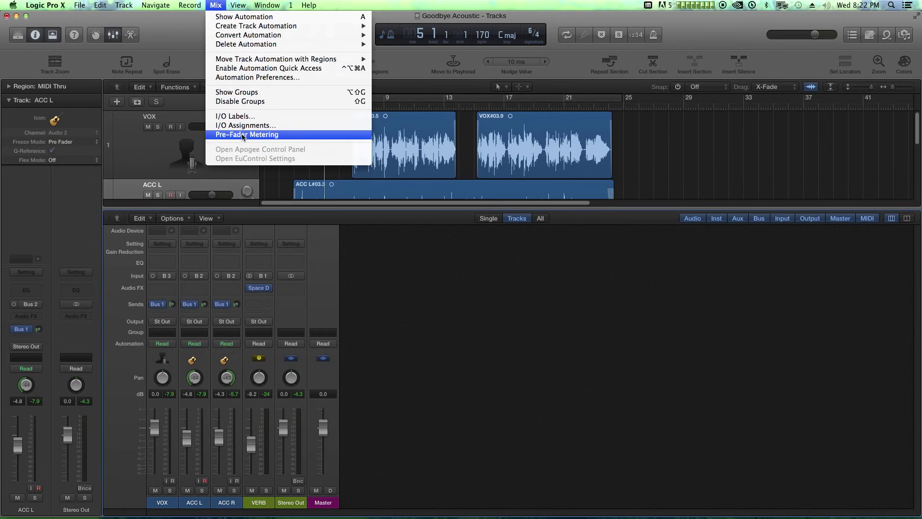
{"action": "left_click", "coordinate": [223, 137]}
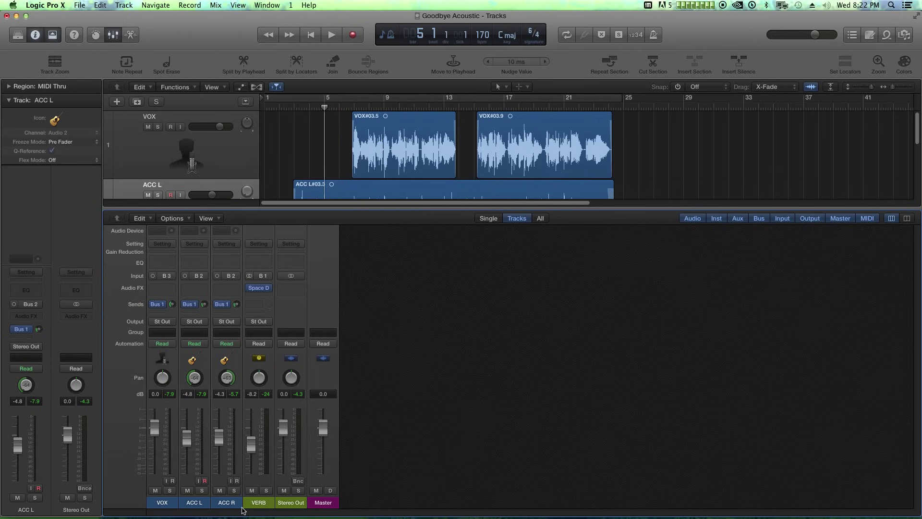
Solo the ACC L channel, centre its pan and raise its fader to about -4.2 dB
{"action": "left_click", "coordinate": [202, 490]}
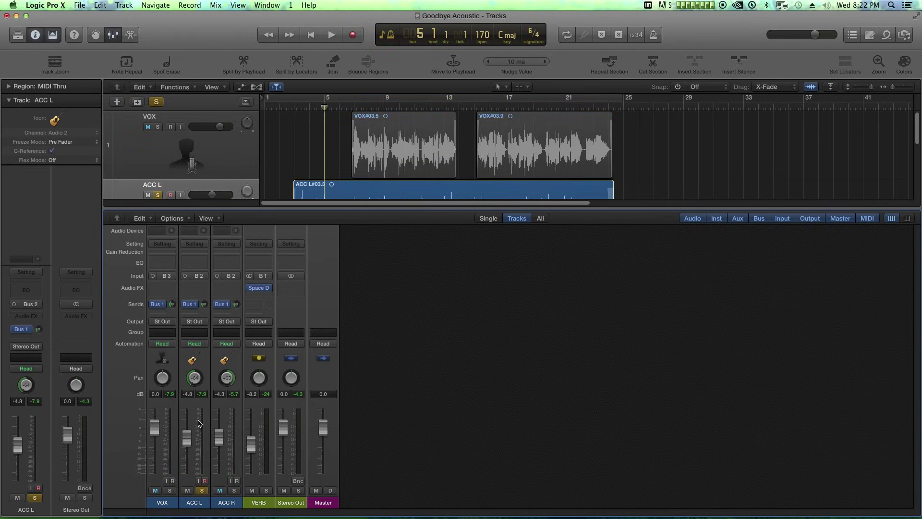
{"action": "left_click", "coordinate": [195, 378], "text": "alt"}
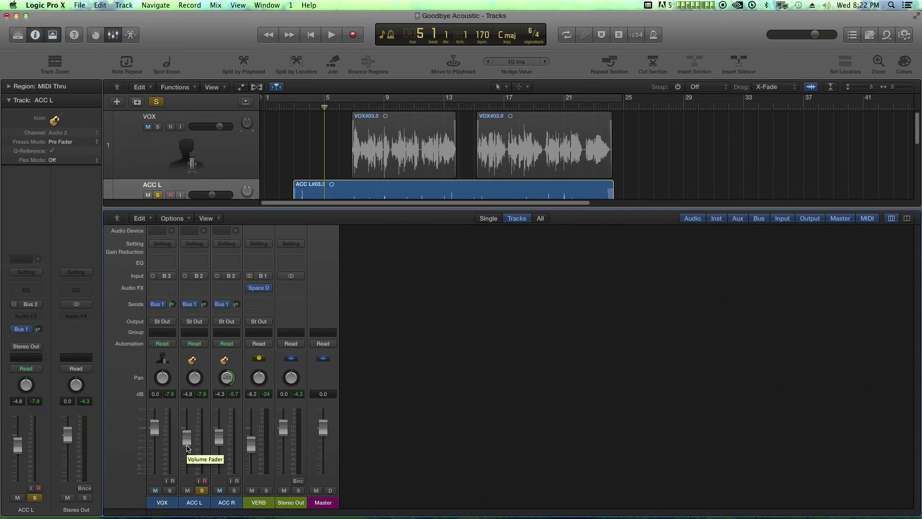
{"action": "mouse_move", "coordinate": [186, 445]}
{"action": "left_mouse_down"}
{"action": "mouse_move", "coordinate": [186, 470]}
{"action": "mouse_move", "coordinate": [186, 437]}
{"action": "left_mouse_up"}
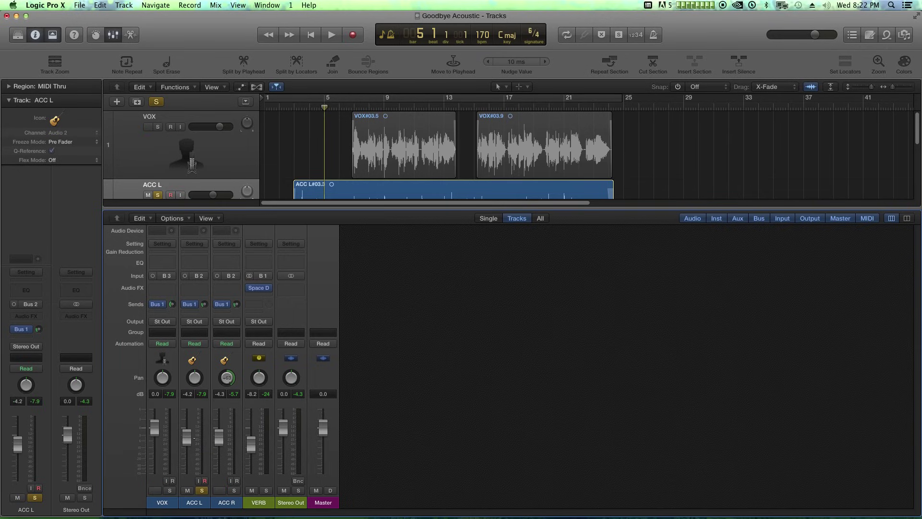
Play back ACC L while pulling its fader far down, reset the fader to unity and settle it at about -4.3 dB
{"action": "key", "text": "space"}
{"action": "left_click_drag", "start_coordinate": [187, 440], "coordinate": [187, 472]}
{"action": "key", "text": "space"}
{"action": "left_click", "coordinate": [189, 467], "text": "alt"}
{"action": "left_click_drag", "start_coordinate": [187, 426], "coordinate": [187, 437]}
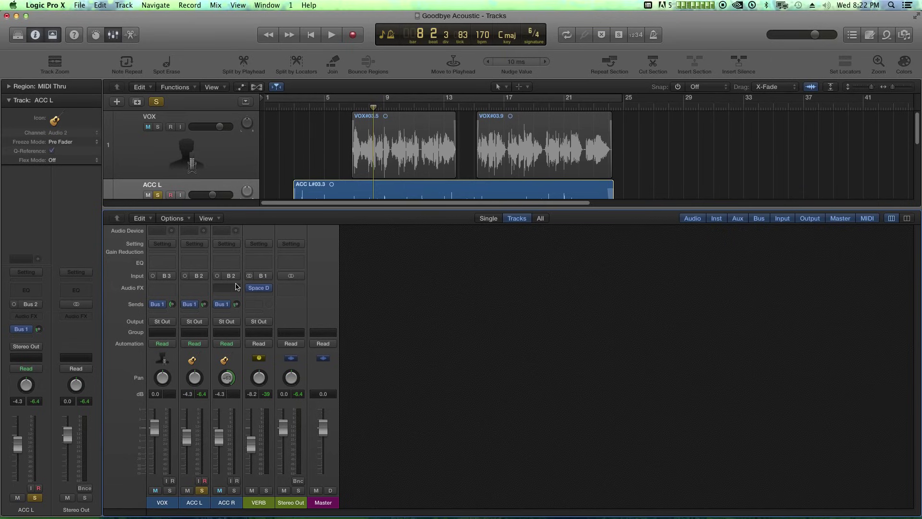
Toggle the ACC L solo off and on again, and turn Pre-Fader Metering back on
{"action": "left_click", "coordinate": [201, 492]}
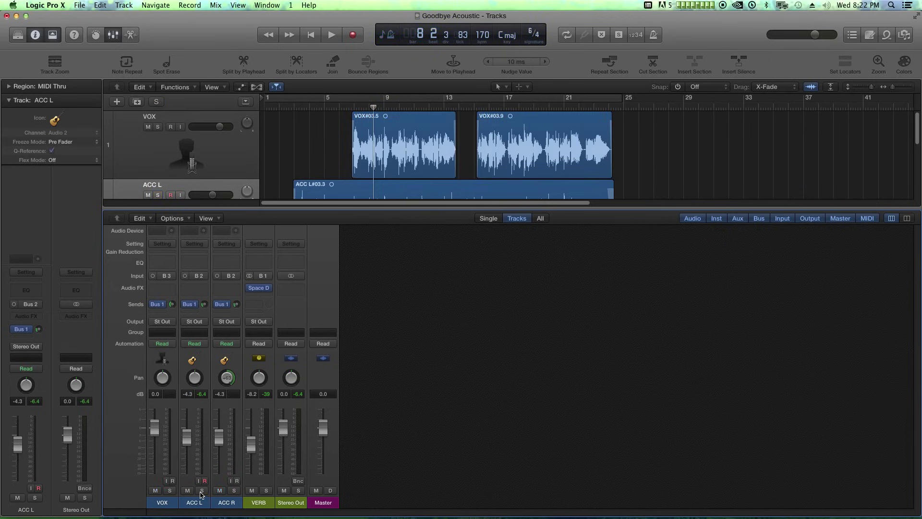
{"action": "left_click", "coordinate": [201, 492]}
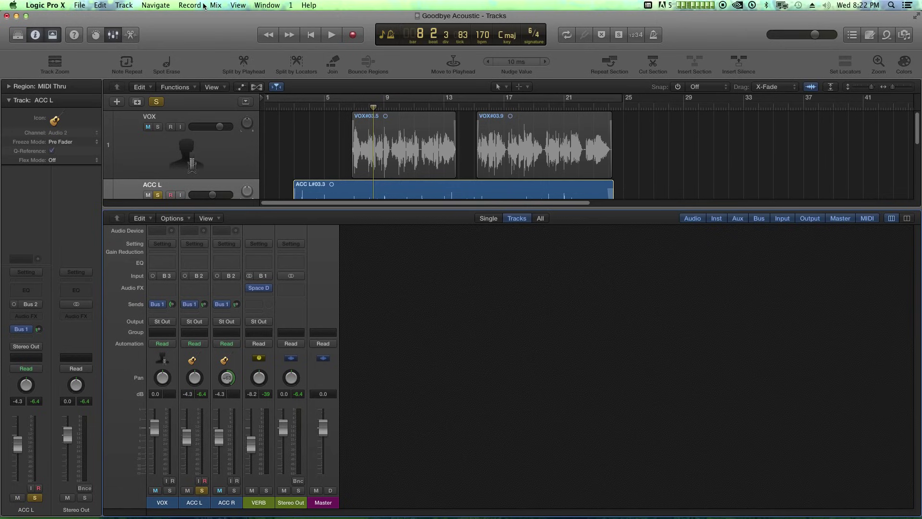
{"action": "left_click", "coordinate": [214, 5]}
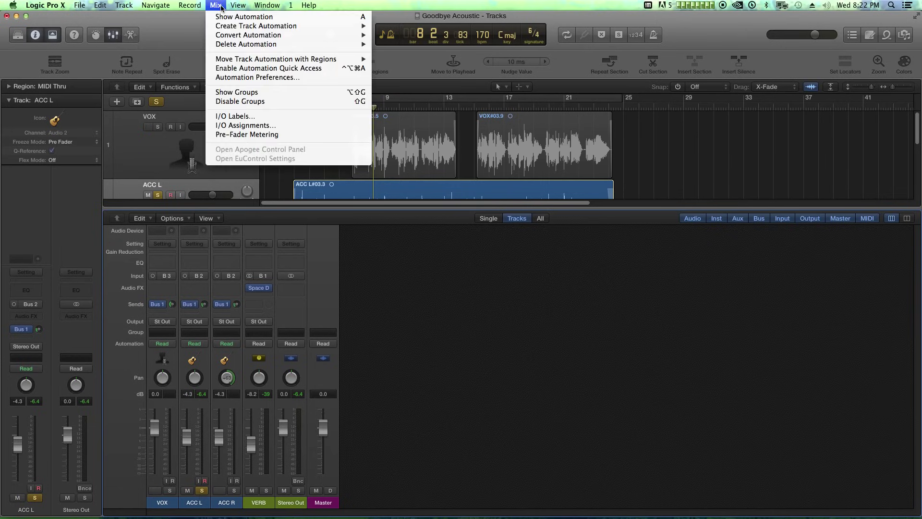
{"action": "left_click", "coordinate": [235, 135]}
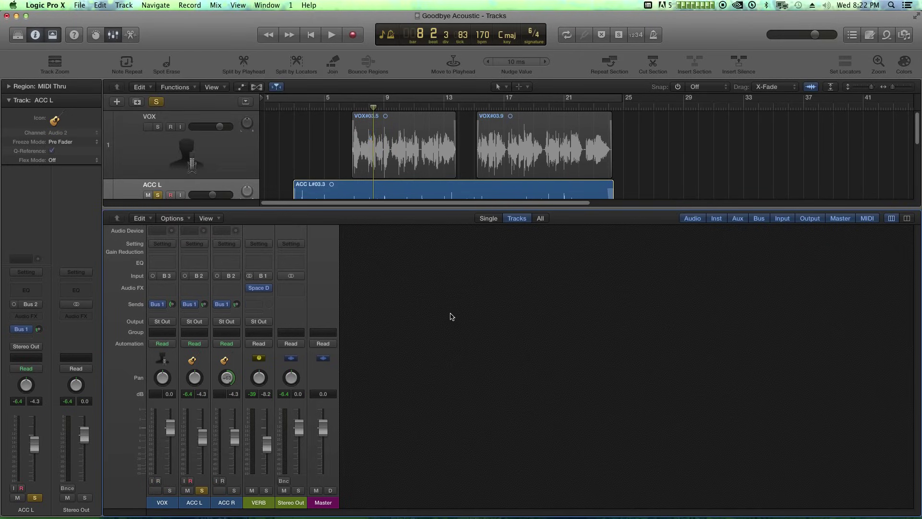
Play the soloed ACC L track from bar 6 while moving its fader, leaving it at about -4.0 dB
{"action": "left_click", "coordinate": [336, 105]}
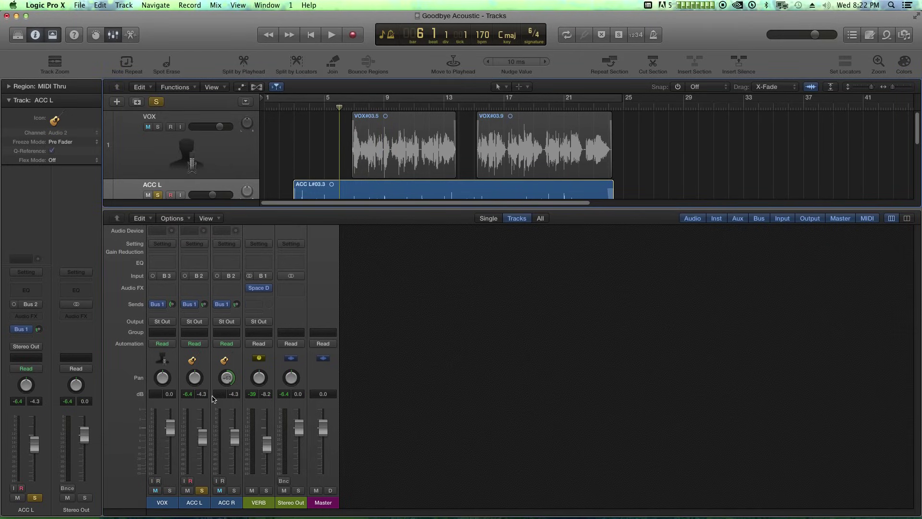
{"action": "key", "text": "space"}
{"action": "mouse_move", "coordinate": [203, 436]}
{"action": "left_mouse_down"}
{"action": "mouse_move", "coordinate": [202, 473]}
{"action": "mouse_move", "coordinate": [202, 410]}
{"action": "mouse_move", "coordinate": [202, 441]}
{"action": "left_mouse_up"}
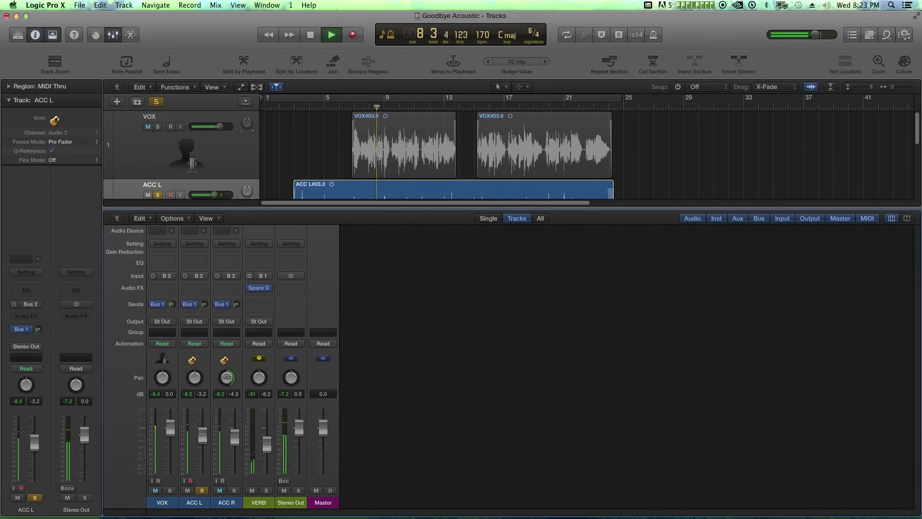
{"action": "key", "text": "space"}
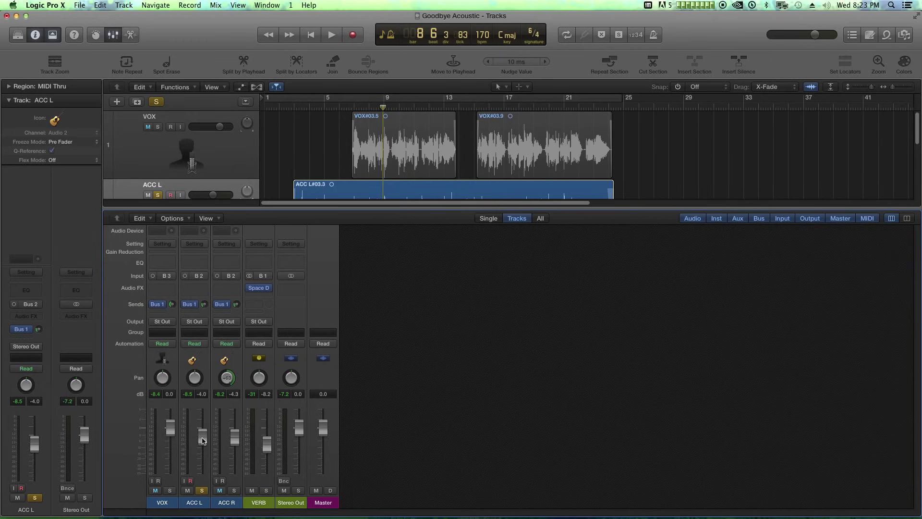
Insert a Compressor on ACC L with a lowered threshold, a higher ratio and more make-up gain
{"action": "left_click", "coordinate": [198, 288]}
{"action": "mouse_move", "coordinate": [199, 321]}
{"action": "mouse_move", "coordinate": [276, 327]}
{"action": "left_click", "coordinate": [345, 330]}
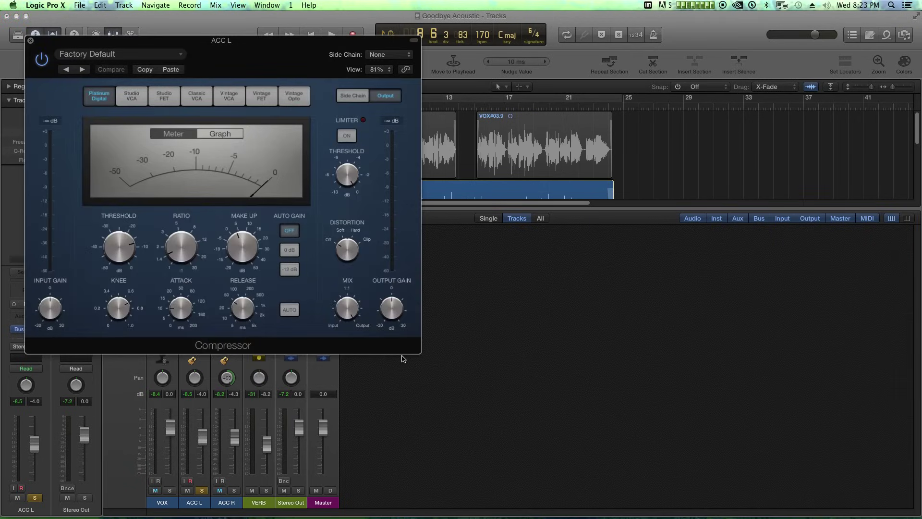
{"action": "left_click_drag", "start_coordinate": [117, 244], "coordinate": [120, 270]}
{"action": "left_click_drag", "start_coordinate": [177, 244], "coordinate": [182, 222]}
{"action": "mouse_move", "coordinate": [243, 244]}
{"action": "left_mouse_down"}
{"action": "mouse_move", "coordinate": [255, 227]}
{"action": "mouse_move", "coordinate": [242, 240]}
{"action": "left_mouse_up"}
{"action": "left_click", "coordinate": [29, 41]}
Turn off Pre-Fader Metering and play back ACC L with its fader lowered to about -13.2 dB
{"action": "left_click", "coordinate": [216, 5]}
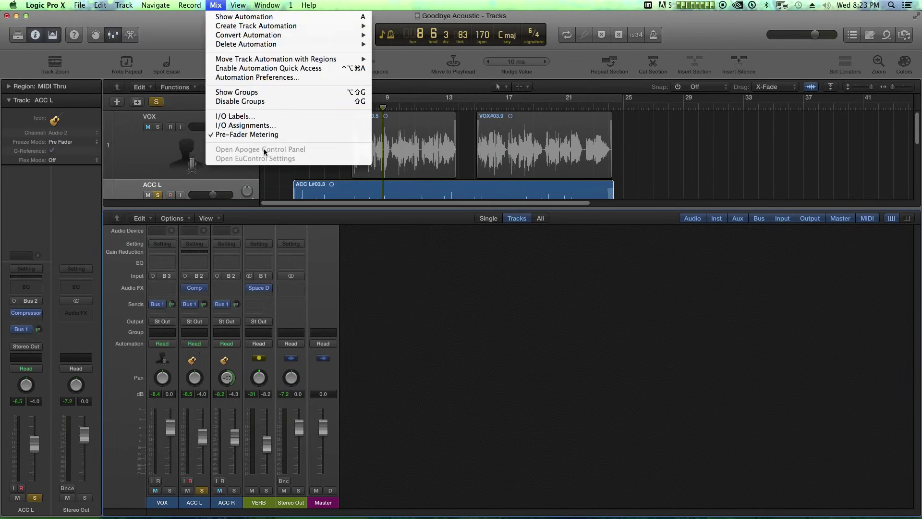
{"action": "left_click", "coordinate": [258, 135]}
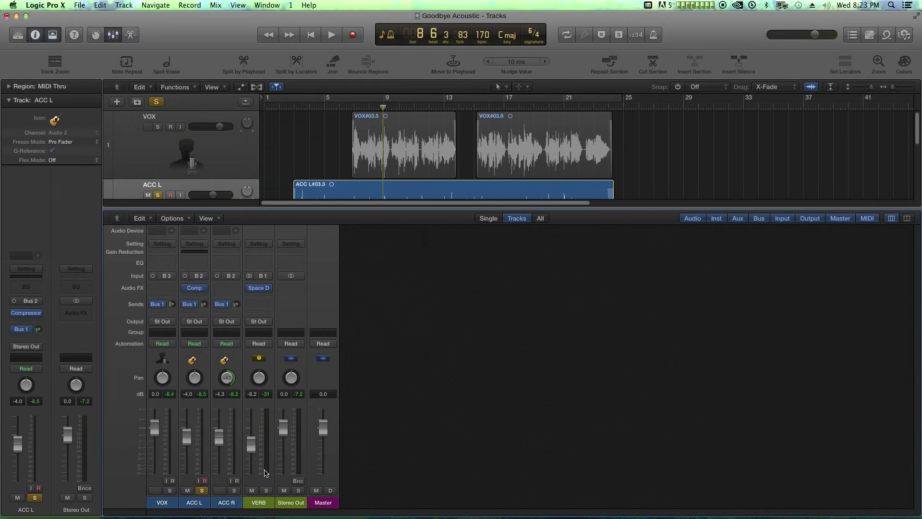
{"action": "mouse_move", "coordinate": [187, 441]}
{"action": "left_mouse_down"}
{"action": "mouse_move", "coordinate": [188, 431]}
{"action": "mouse_move", "coordinate": [187, 450]}
{"action": "left_mouse_up"}
{"action": "key", "text": "space"}
{"action": "mouse_move", "coordinate": [191, 512]}
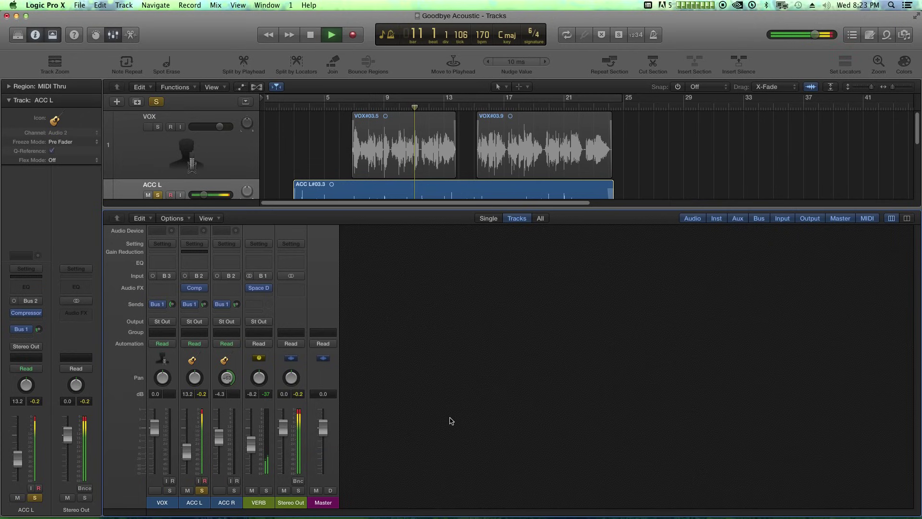
{"action": "key", "text": "space"}
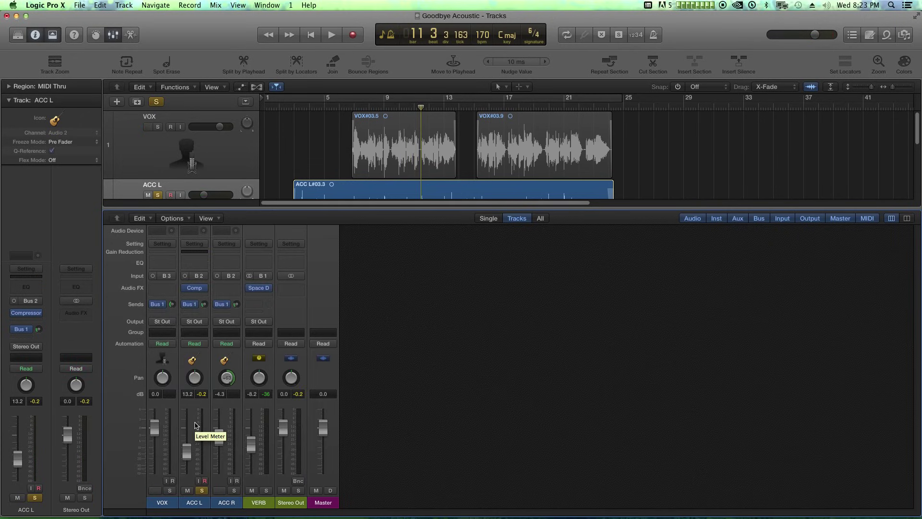
Reset the ACC L fader to 0.0 dB and play the track from bar 5 beat 4 to check its peak level
{"action": "left_click", "coordinate": [185, 458], "text": "alt"}
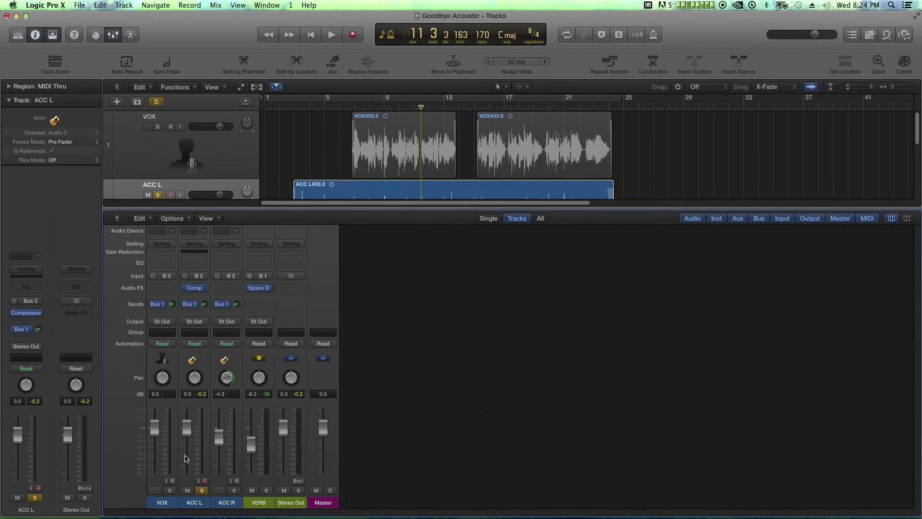
{"action": "left_click", "coordinate": [332, 108]}
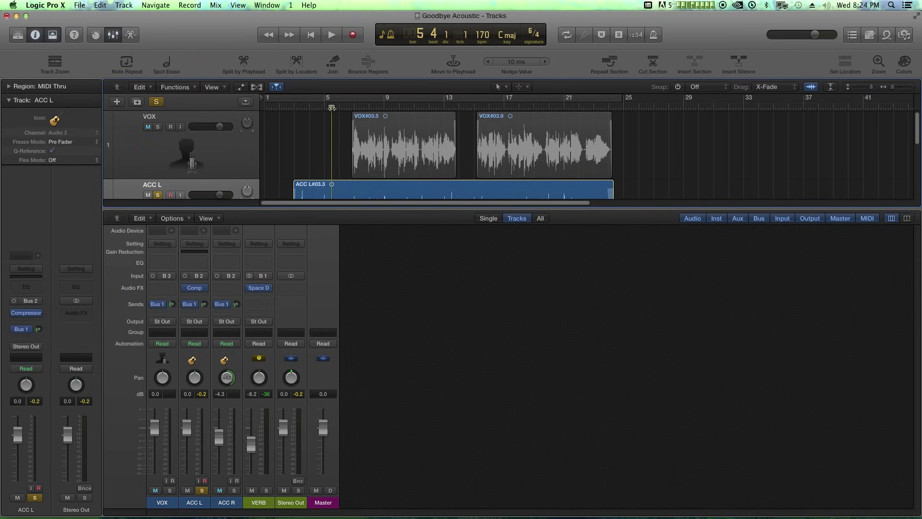
{"action": "key", "text": "space"}
{"action": "key", "text": "space"}
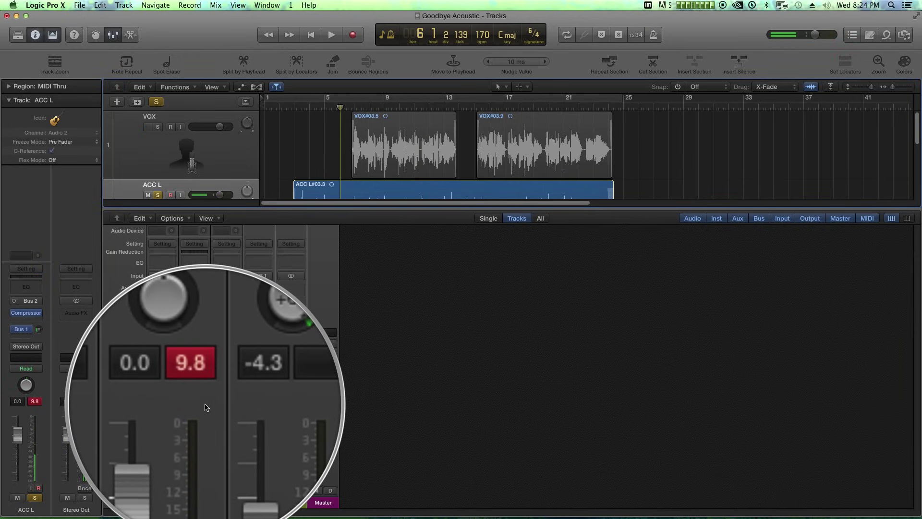
{"action": "key", "text": "space"}
{"action": "key", "text": "space"}
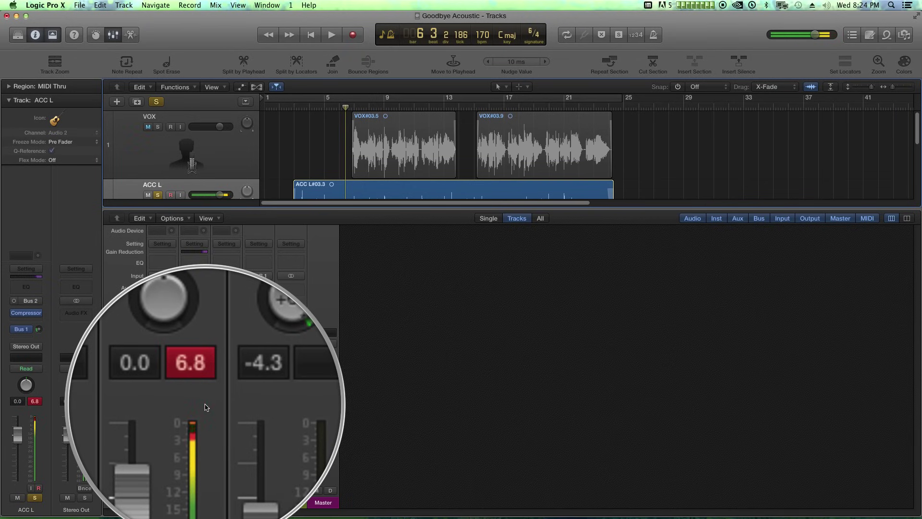
Reduce the make-up gain in the ACC L Compressor and lower the channel's fader to about -16.4 dB
{"action": "left_click", "coordinate": [195, 288]}
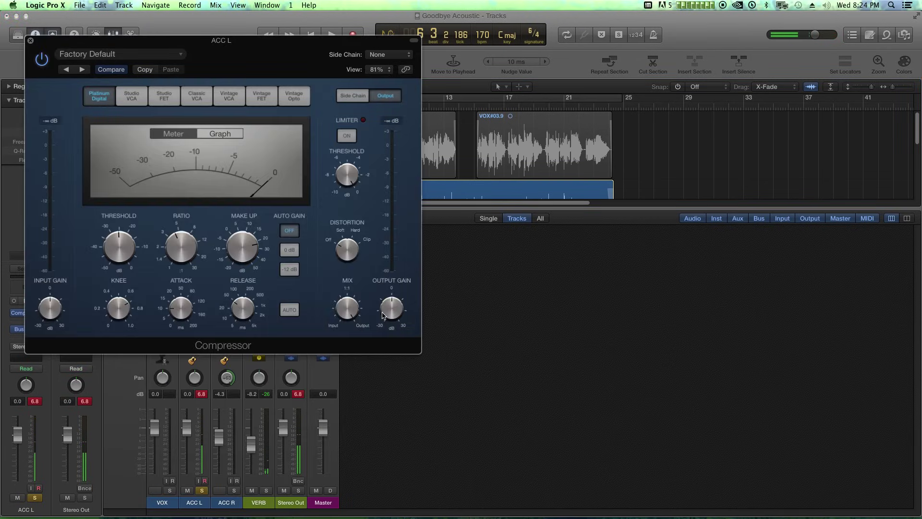
{"action": "left_click_drag", "start_coordinate": [255, 247], "coordinate": [259, 269]}
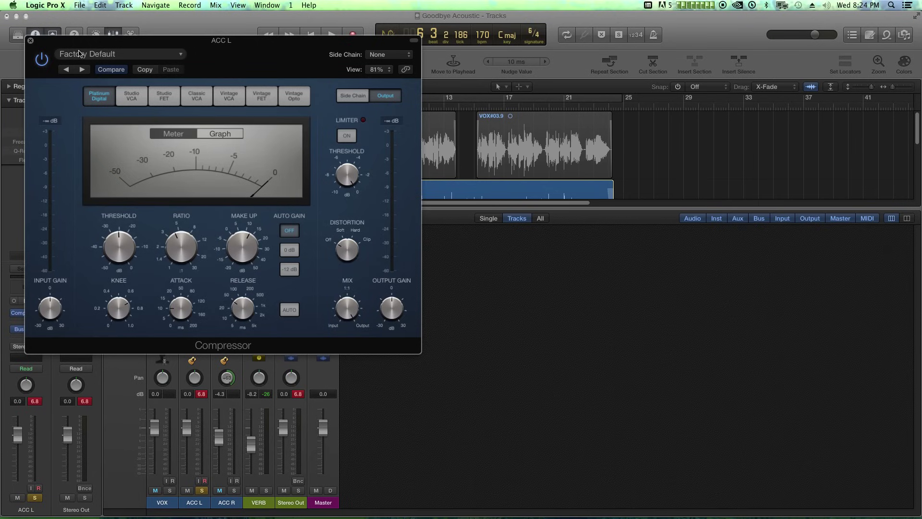
{"action": "left_click", "coordinate": [30, 41]}
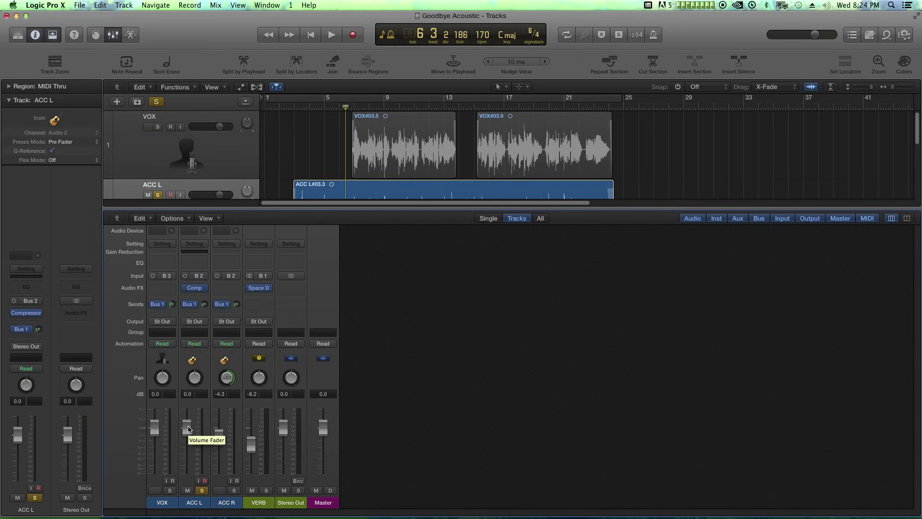
{"action": "left_click_drag", "start_coordinate": [188, 429], "coordinate": [188, 483]}
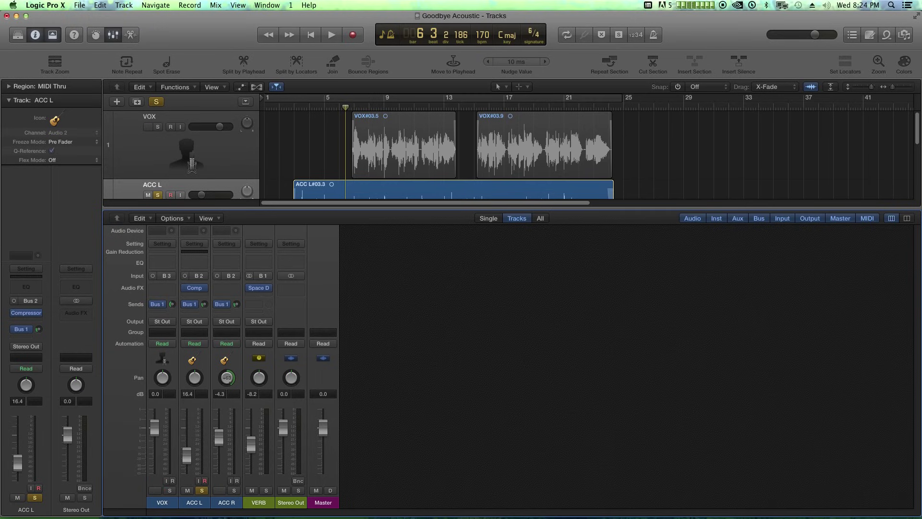
Examine the waveform comparison in clipping.png in Preview, raise the ACC L fader to about -6.8 dB, and close the image after a second look
{"action": "left_click_drag", "start_coordinate": [921, 110], "coordinate": [351, 111]}
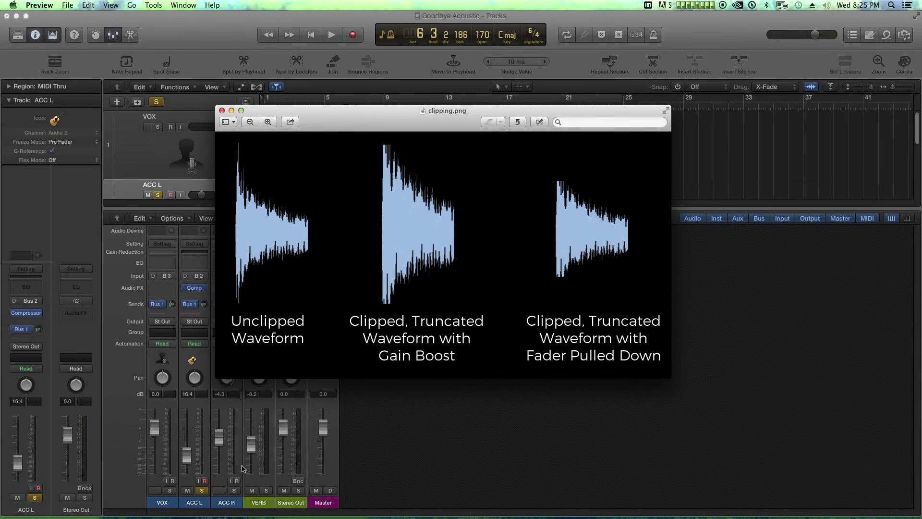
{"action": "left_click_drag", "start_coordinate": [188, 454], "coordinate": [187, 440]}
{"action": "mouse_move", "coordinate": [843, 504]}
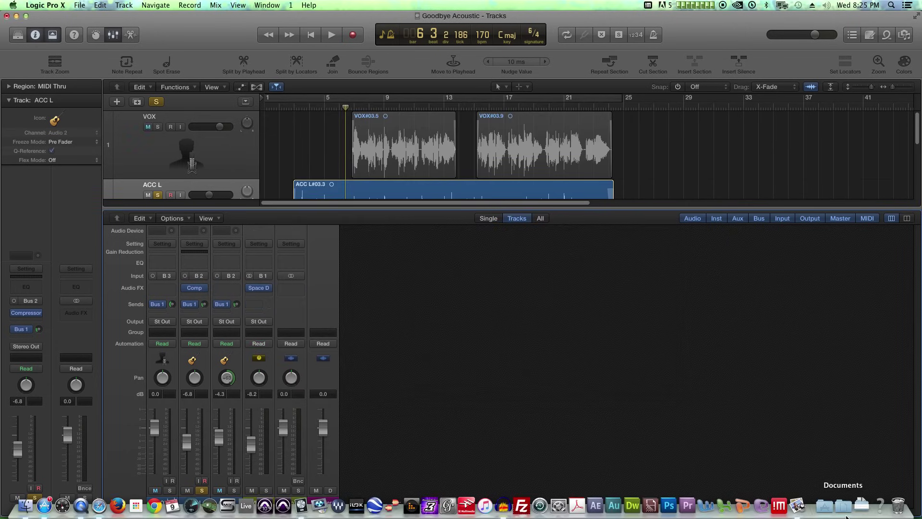
{"action": "left_click", "coordinate": [797, 506]}
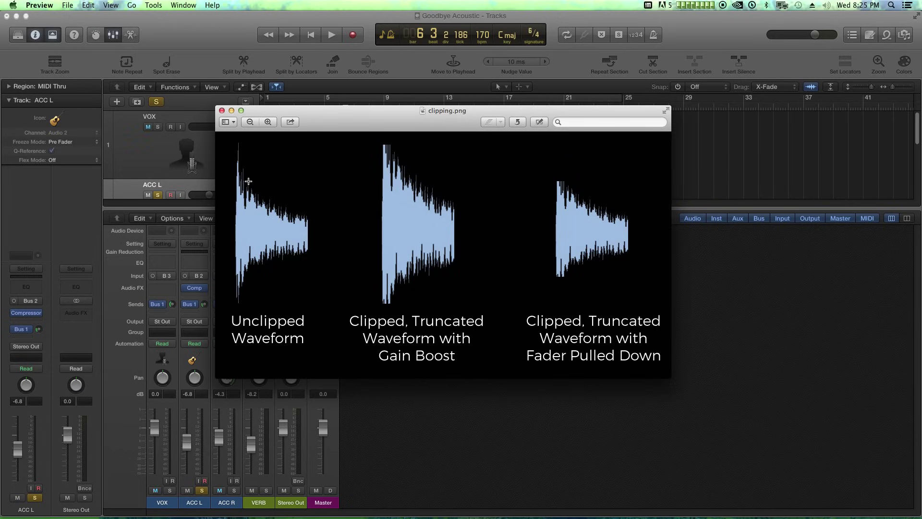
{"action": "left_click", "coordinate": [221, 111]}
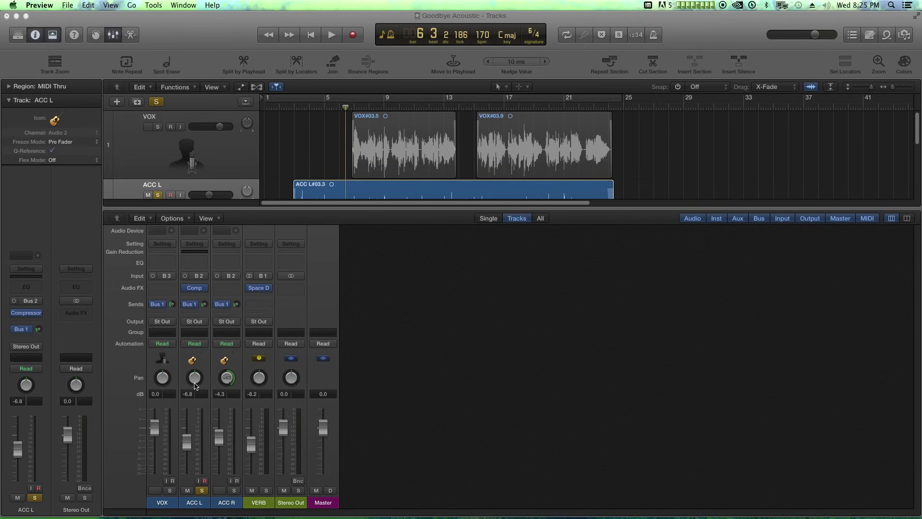
Pan ACC L back to the left, raise its fader to about -4.4 dB and unsolo the channel
{"action": "left_click_drag", "start_coordinate": [194, 383], "coordinate": [194, 413]}
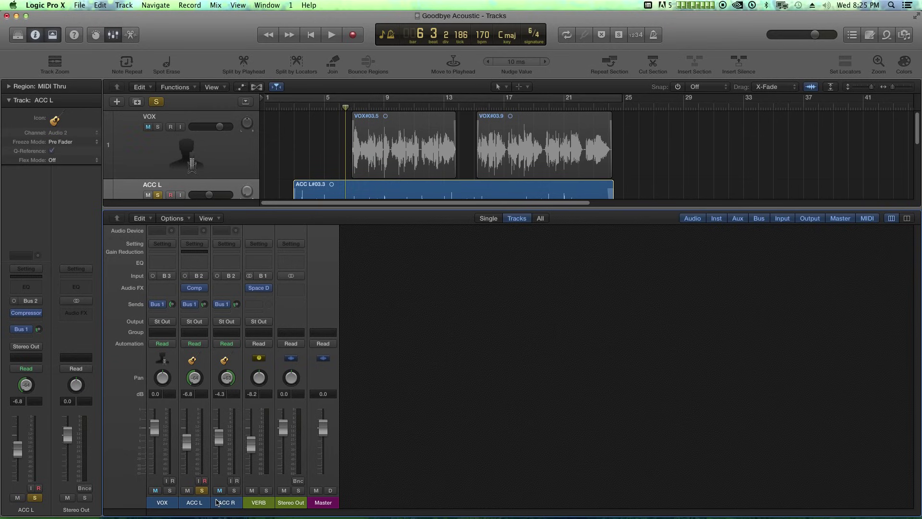
{"action": "left_click_drag", "start_coordinate": [187, 442], "coordinate": [187, 435]}
{"action": "left_click", "coordinate": [203, 490]}
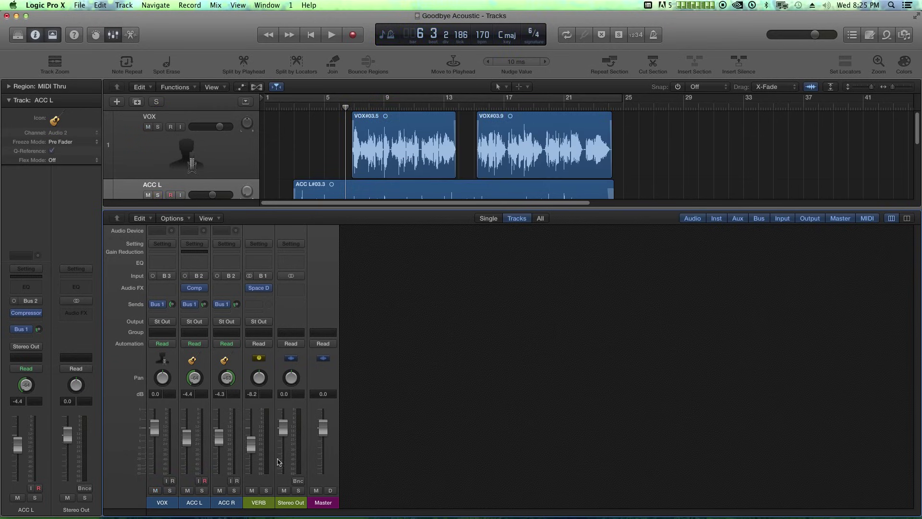
Enable pre-fader metering and play ACC L soloed with its pan centred while lowering its fader all the way down
{"action": "left_click", "coordinate": [214, 6]}
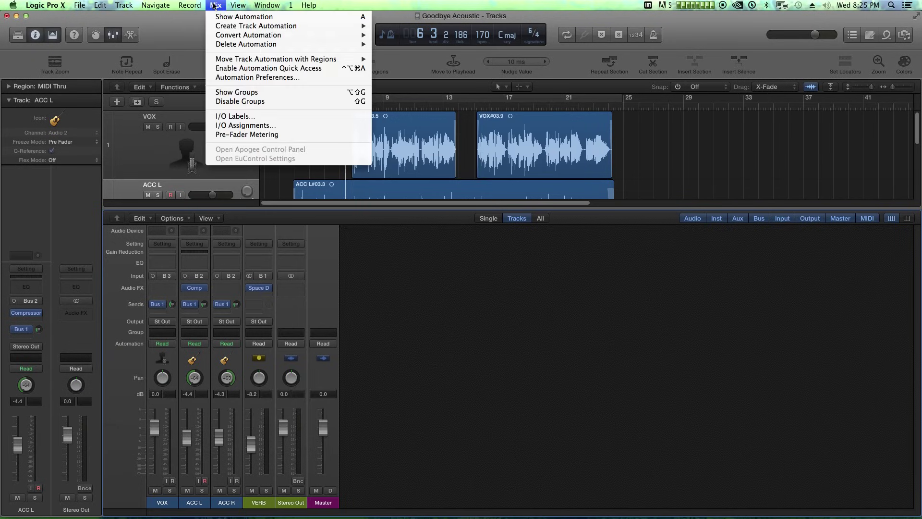
{"action": "left_click", "coordinate": [248, 135]}
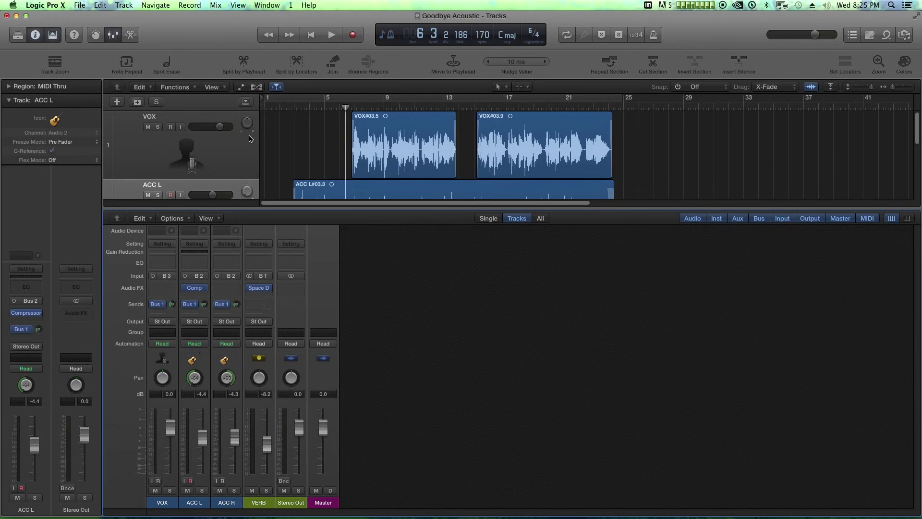
{"action": "left_click_drag", "start_coordinate": [206, 451], "coordinate": [204, 461]}
{"action": "left_click", "coordinate": [201, 491]}
{"action": "left_click", "coordinate": [195, 377], "text": "alt"}
{"action": "key", "text": "space"}
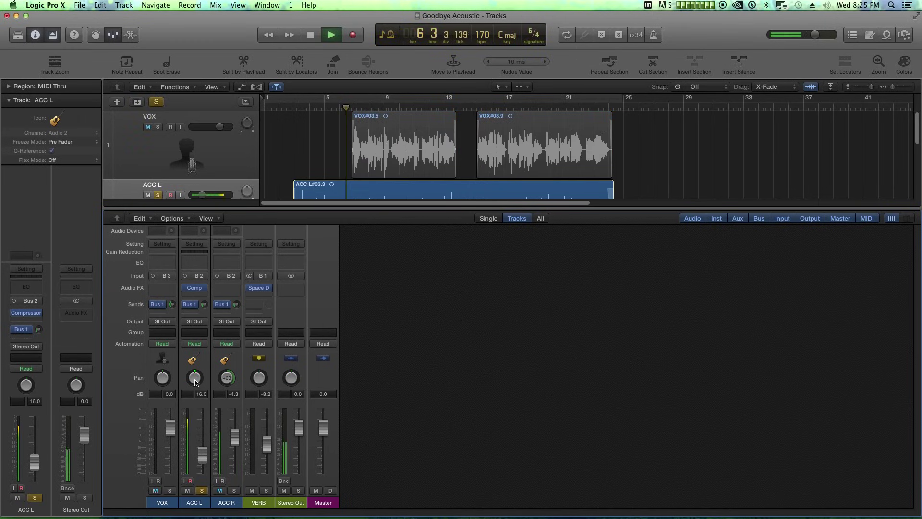
{"action": "left_click", "coordinate": [202, 455]}
{"action": "mouse_move", "coordinate": [203, 459]}
{"action": "left_mouse_down"}
{"action": "mouse_move", "coordinate": [204, 477]}
{"action": "mouse_move", "coordinate": [210, 431]}
{"action": "mouse_move", "coordinate": [203, 473]}
{"action": "left_mouse_up"}
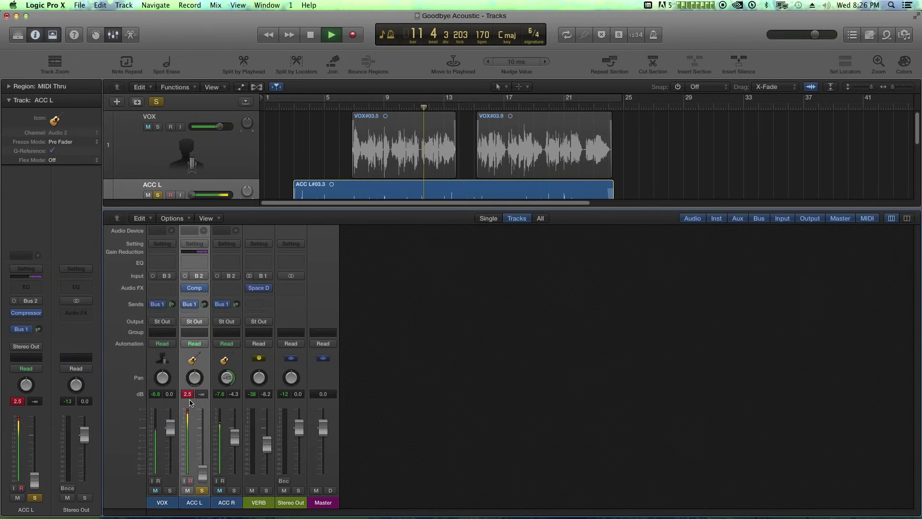
Reduce the make-up gain in the ACC L Compressor to 9.0 dB and reset the channel's peak level display
{"action": "mouse_move", "coordinate": [202, 289]}
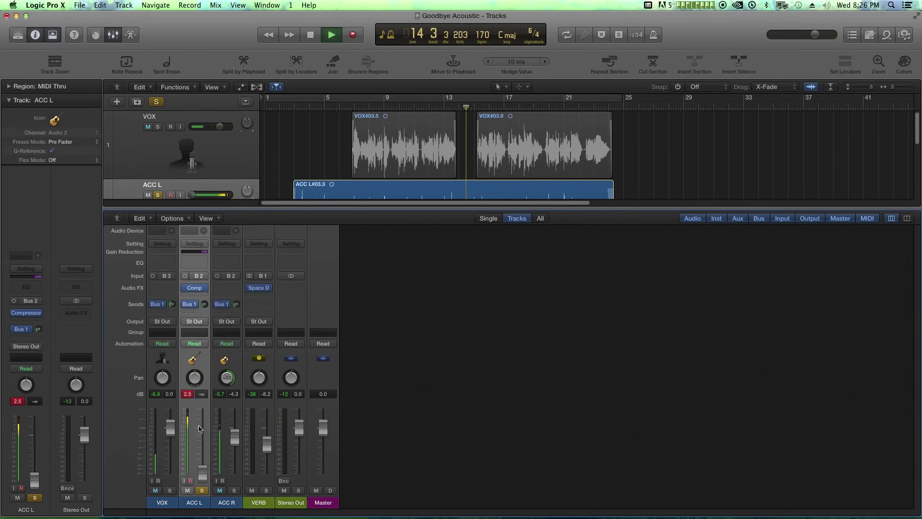
{"action": "left_click", "coordinate": [193, 288]}
{"action": "mouse_move", "coordinate": [243, 249]}
{"action": "left_mouse_down"}
{"action": "mouse_move", "coordinate": [245, 273]}
{"action": "mouse_move", "coordinate": [244, 260]}
{"action": "left_mouse_up"}
{"action": "left_click", "coordinate": [188, 393]}
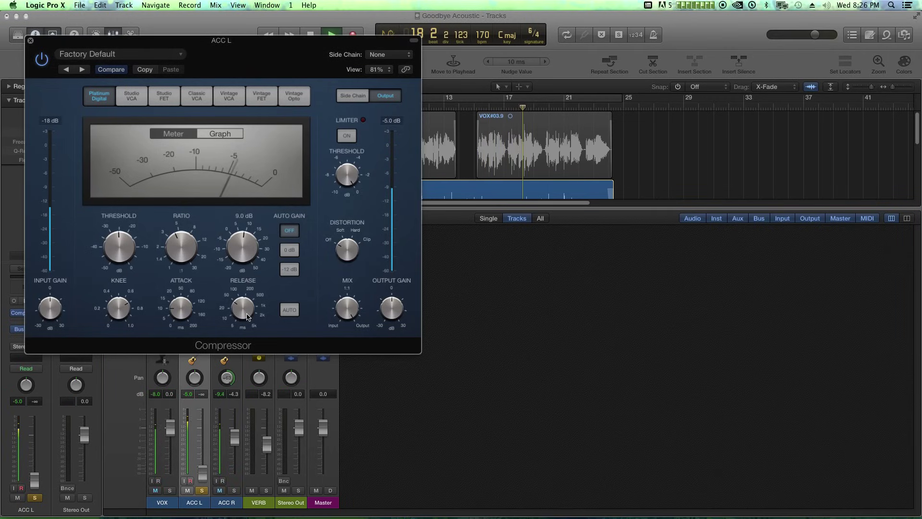
{"action": "left_click", "coordinate": [30, 41]}
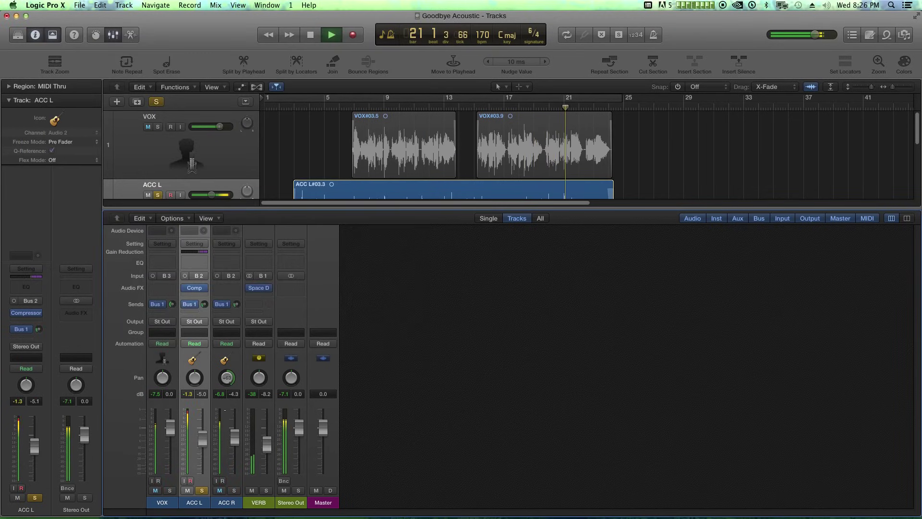
Copy the Compressor from ACC L to ACC R, solo ACC R and play both channels from about bar 6
{"action": "left_click_drag", "start_coordinate": [199, 288], "coordinate": [229, 293]}
{"action": "left_click", "coordinate": [234, 490]}
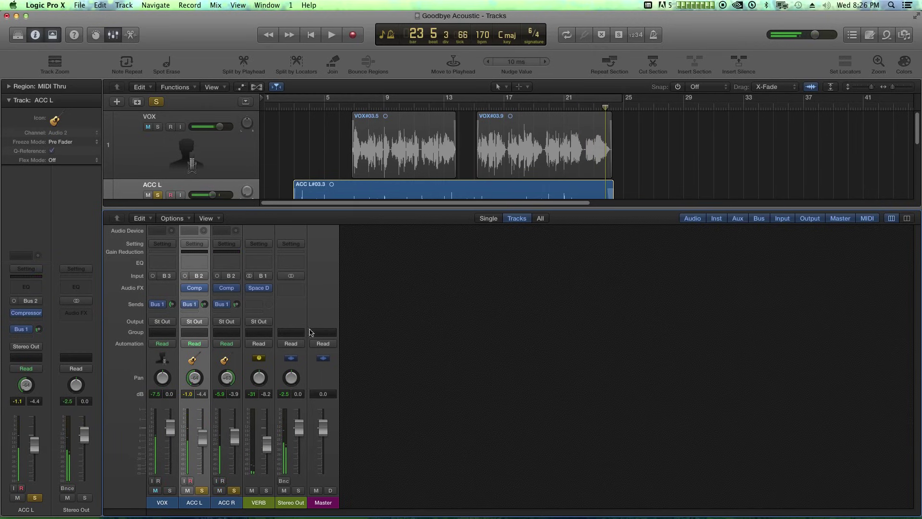
{"action": "left_click", "coordinate": [348, 106]}
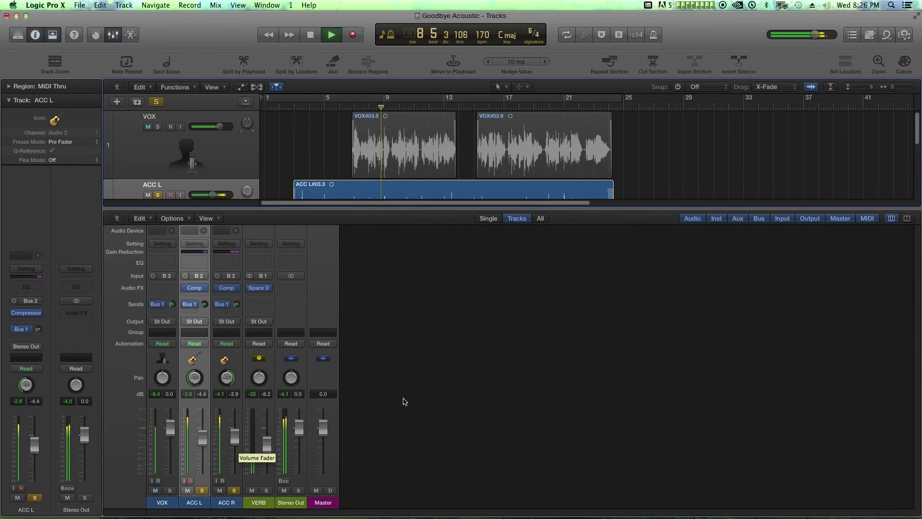
Stop playback and lower the faders of ACC L to about -4.9 dB and ACC R to about -5.0 dB
{"action": "key", "text": "space"}
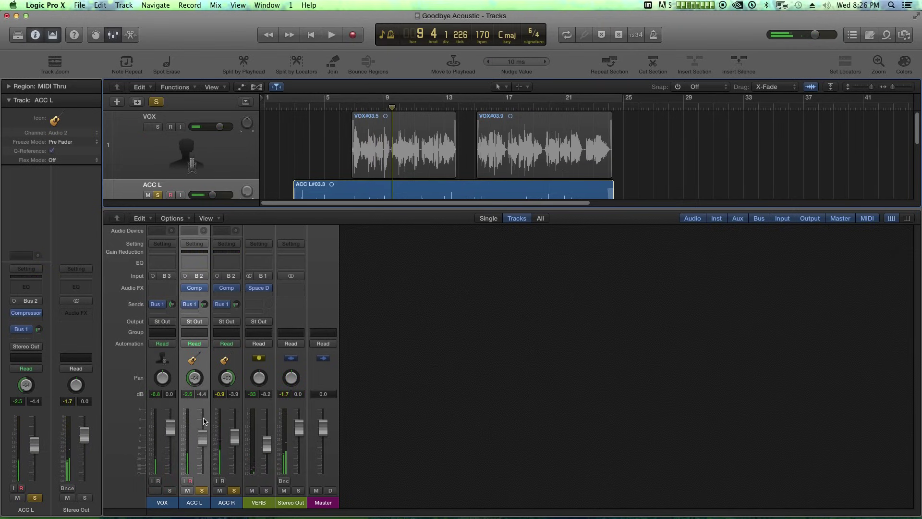
{"action": "left_click_drag", "start_coordinate": [215, 446], "coordinate": [235, 439]}
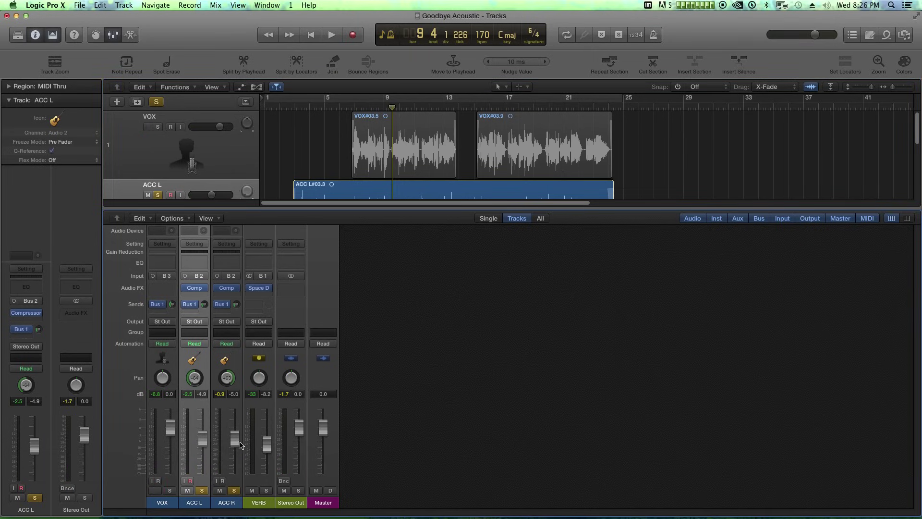